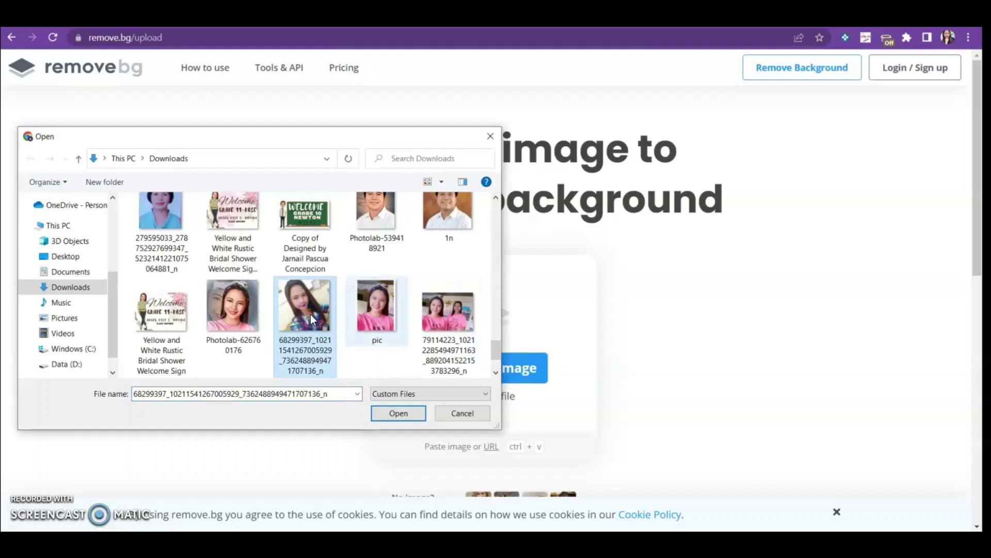
# - Confirm the chosen portrait photo in the file dialog to upload it to remove.bg
pyautogui.click(405, 413)
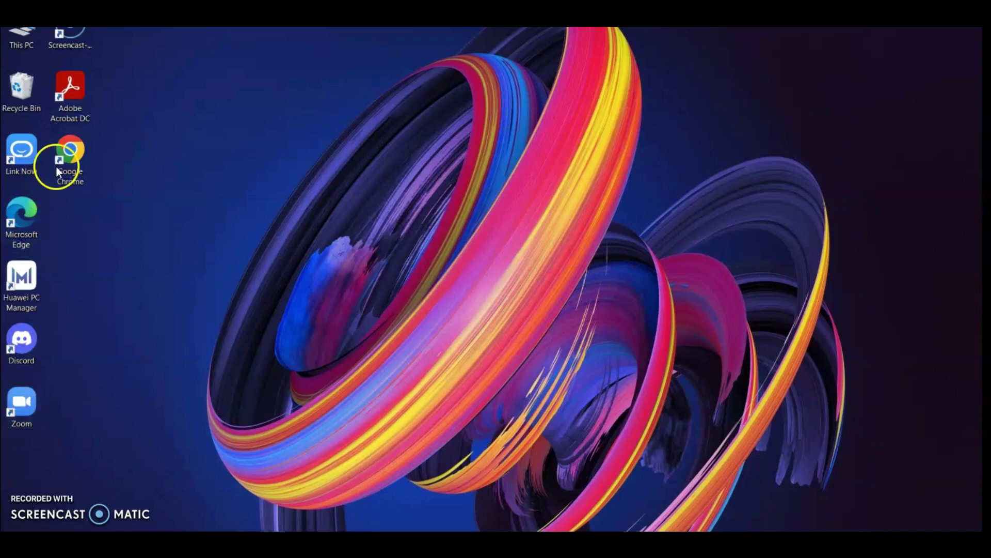
# - Launch Chrome and search Google for 'remove.bg'
pyautogui.click(71, 156)
pyautogui.doubleClick(71, 156)
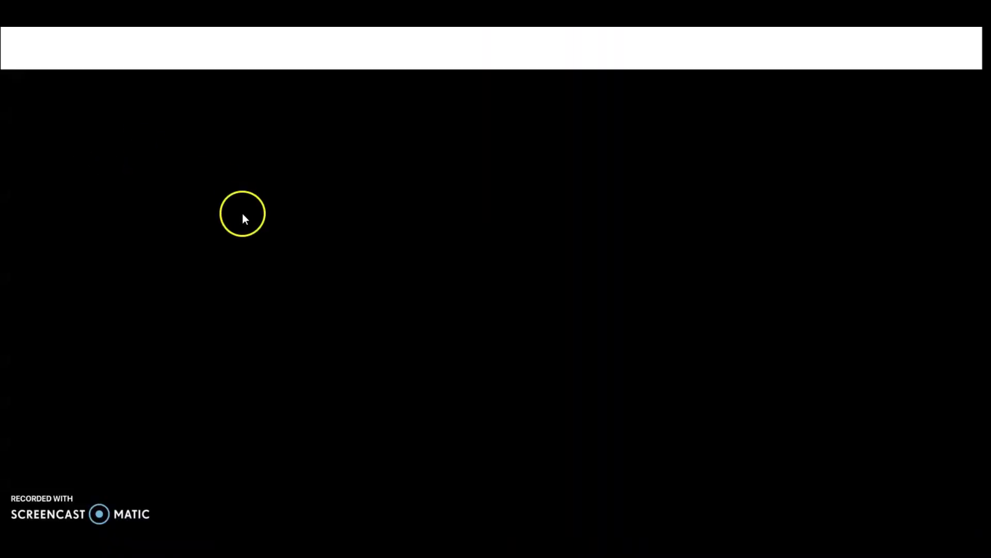
pyautogui.write('g')
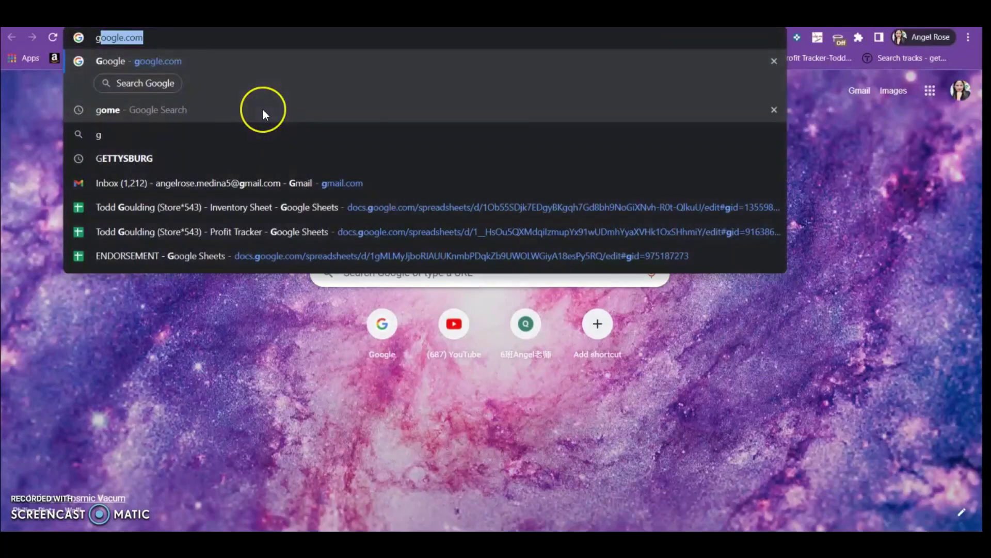
pyautogui.press('Return')
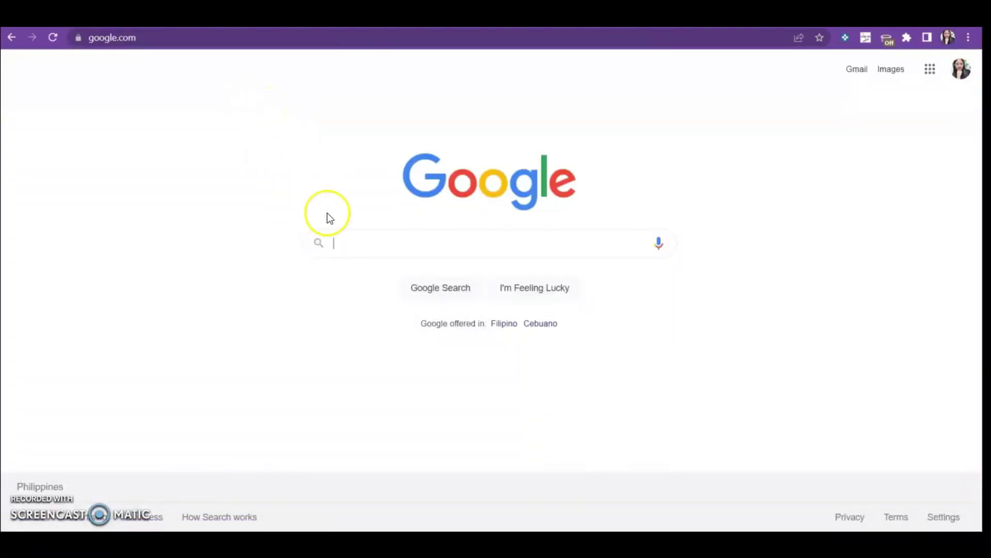
pyautogui.write('remove.')
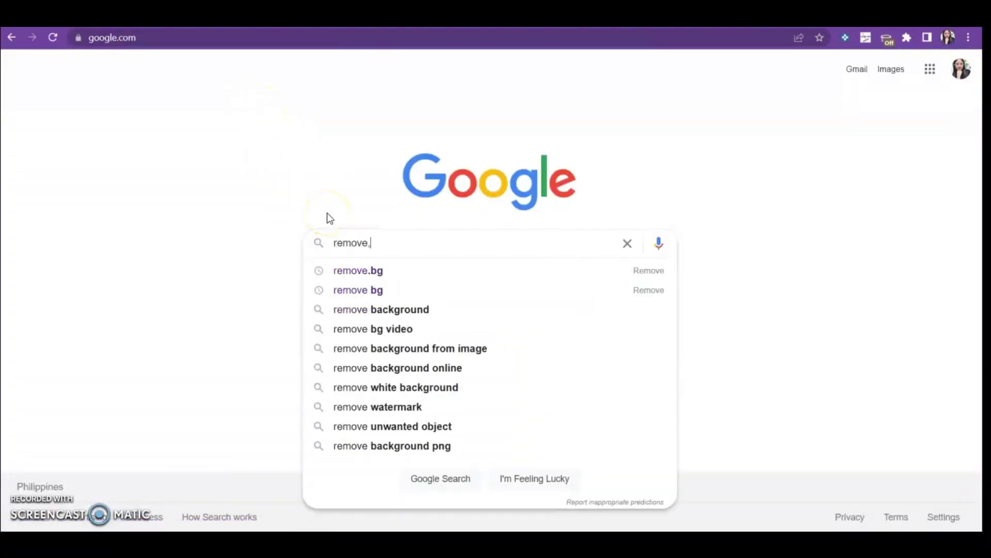
pyautogui.write('bg')
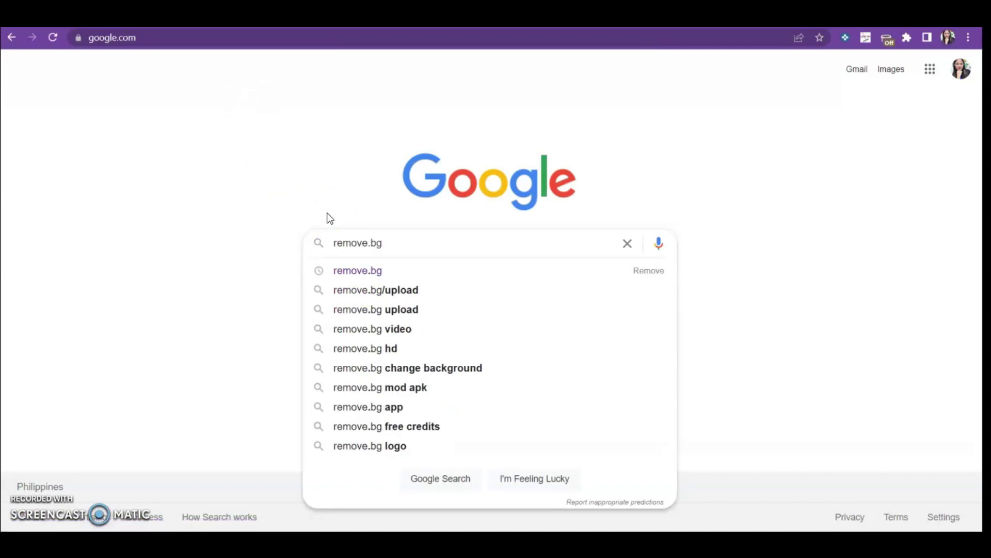
pyautogui.press('Return')
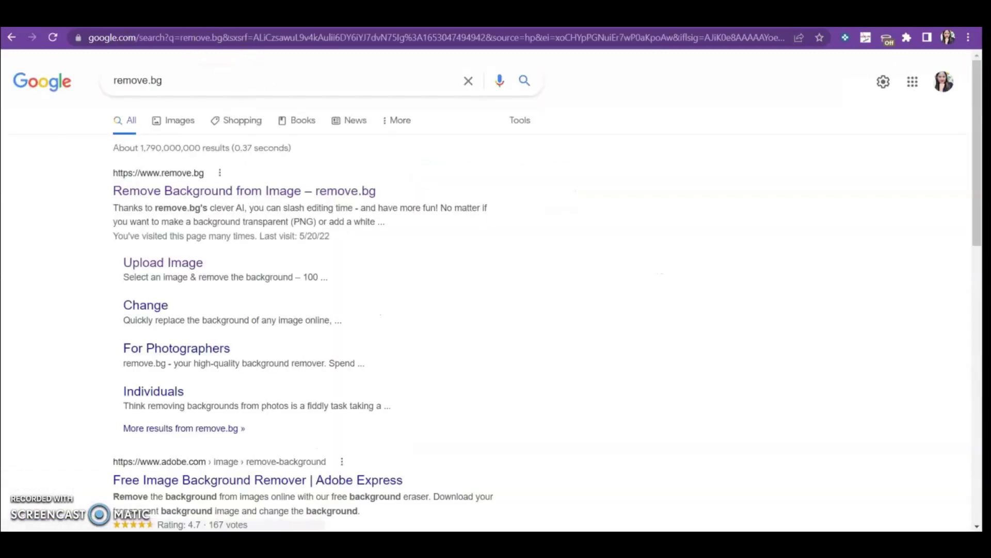
# - Load the remove.bg site in a new browser tab
pyautogui.hotkey('ctrl', 't')
pyautogui.write('re')
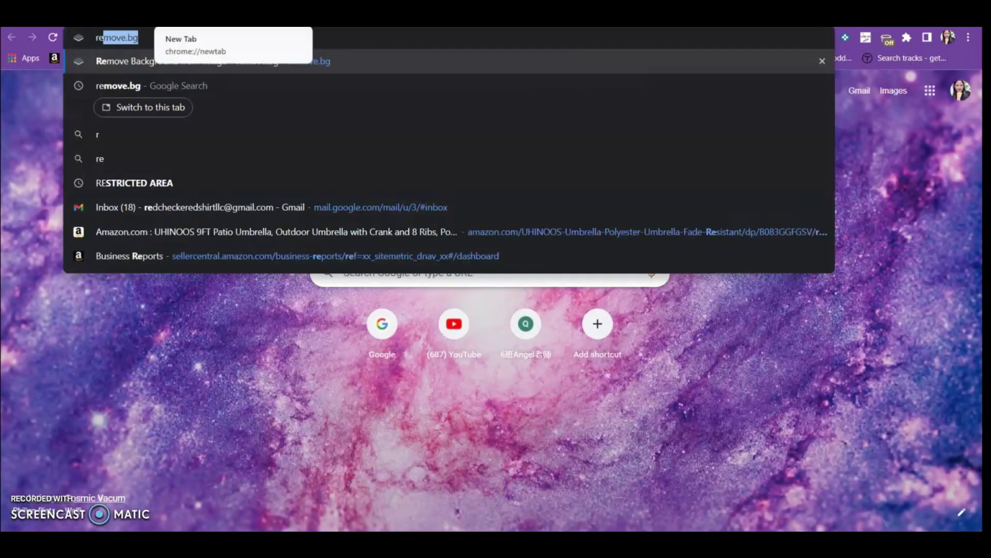
pyautogui.write('move')
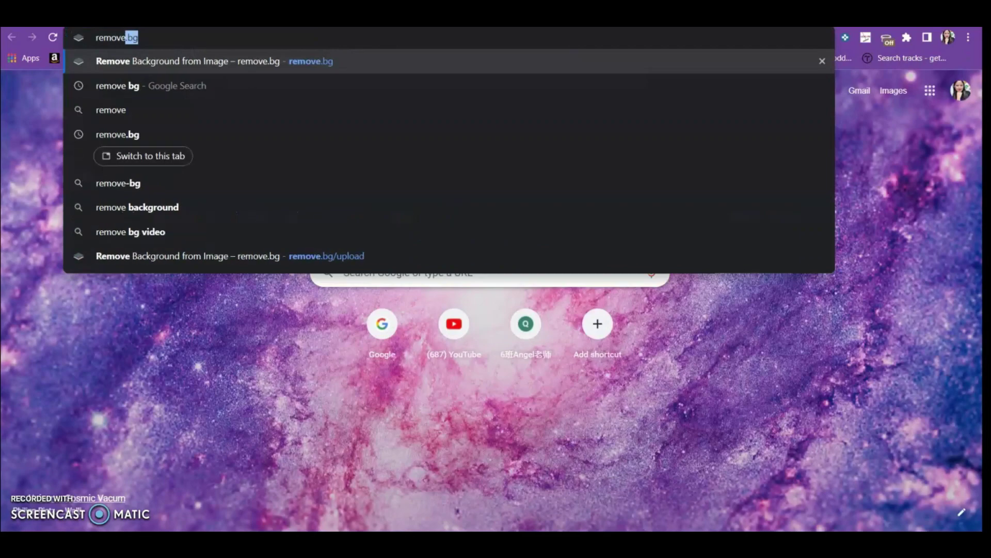
pyautogui.write('.bg')
pyautogui.press('Return')
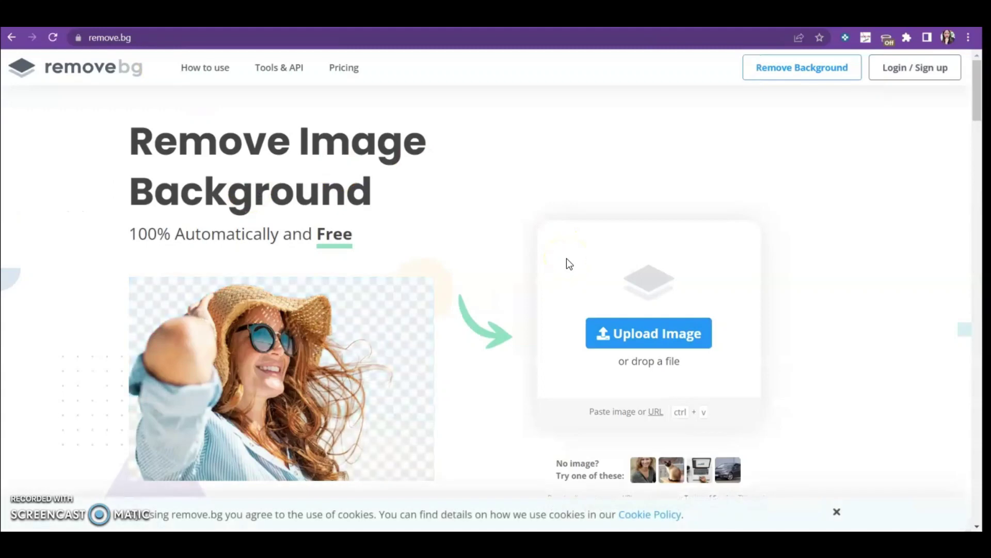
# - Start an image upload and select the portrait photo in the Downloads folder
pyautogui.click(668, 341)
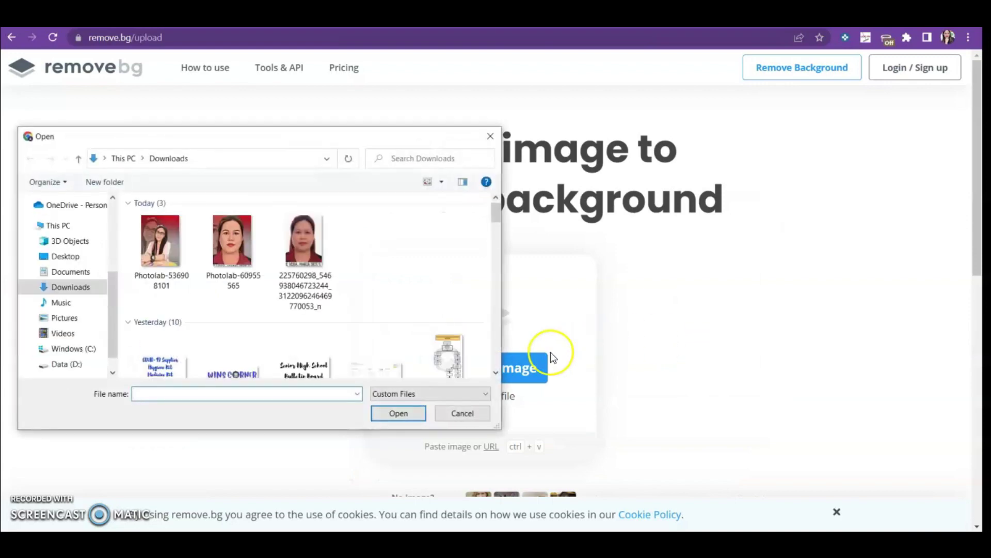
pyautogui.click(496, 372)
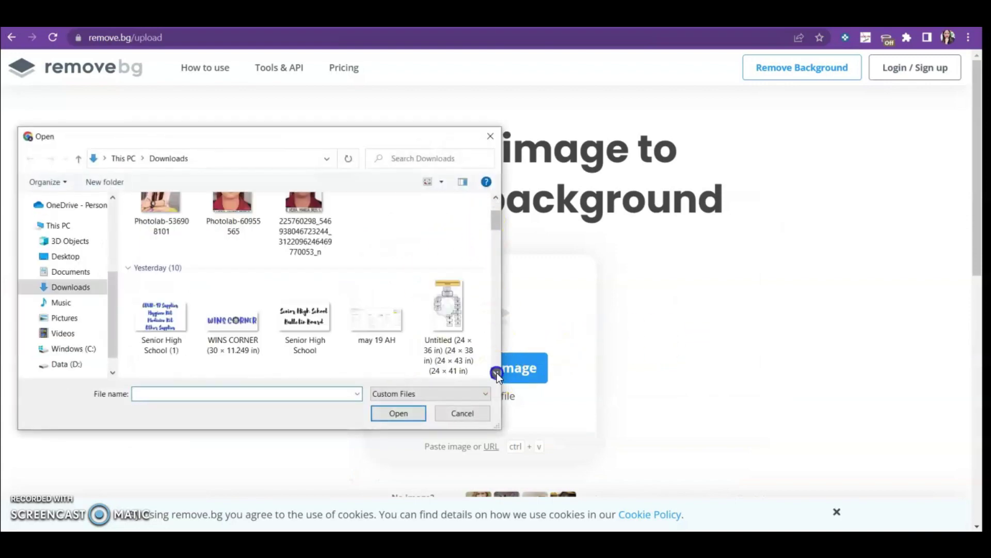
pyautogui.scroll(-10, 497, 372)
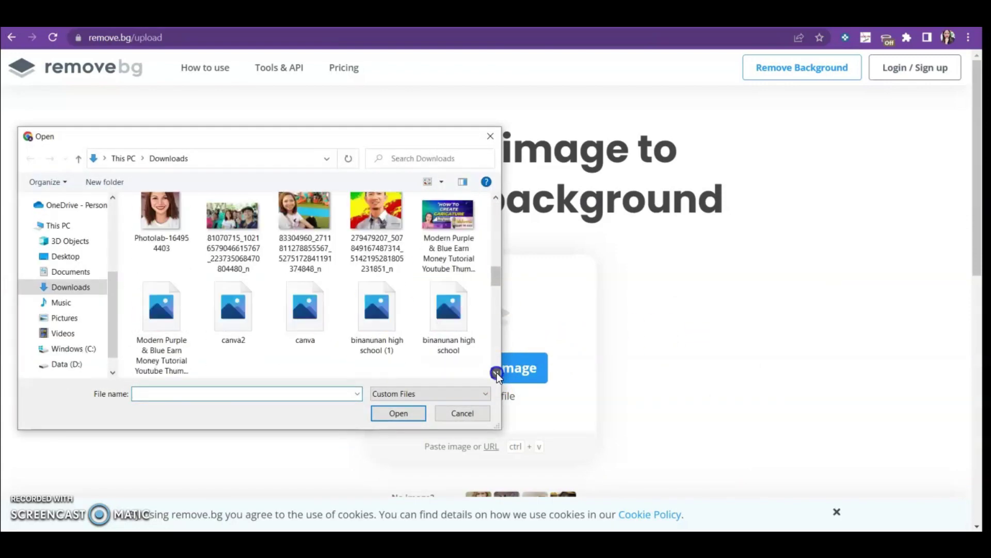
pyautogui.scroll(-10, 496, 373)
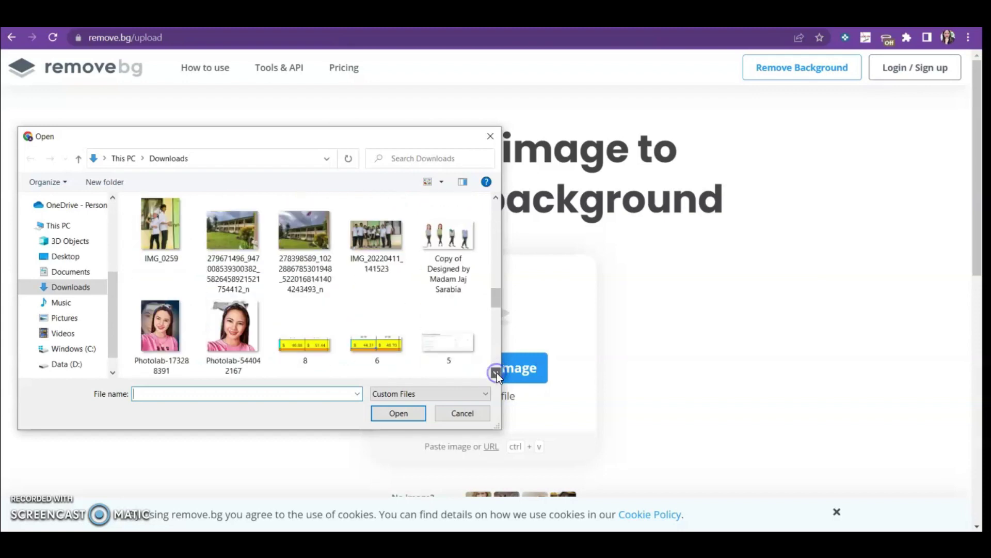
pyautogui.scroll(-10, 496, 373)
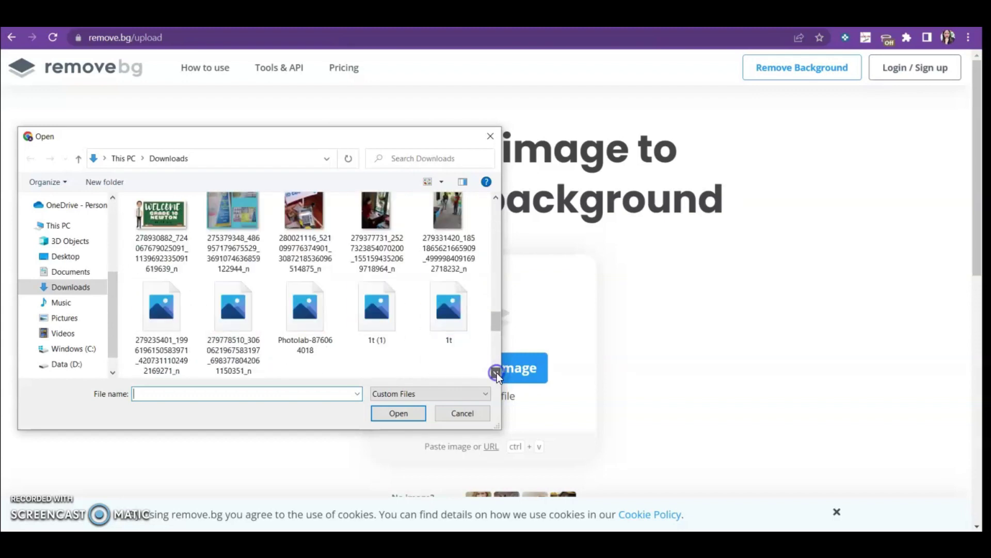
pyautogui.scroll(-10, 497, 372)
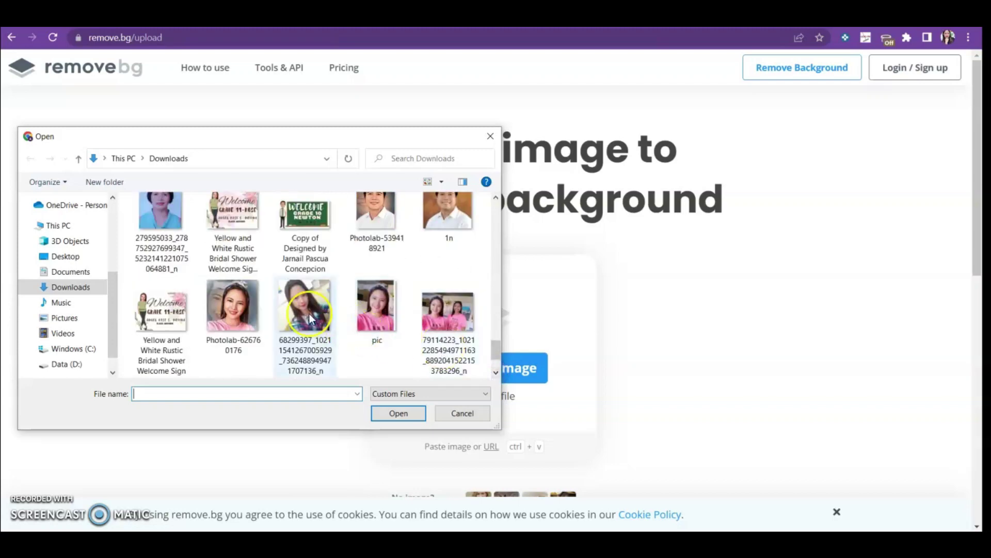
pyautogui.click(310, 317)
# - Upload the selected portrait and open the background-removed cutout in the editor
pyautogui.click(405, 413)
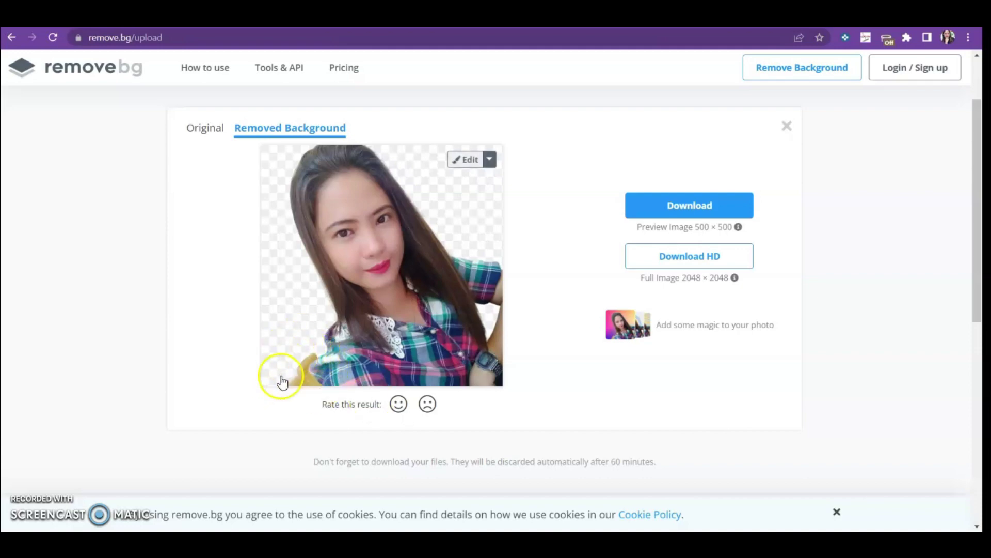
pyautogui.click(465, 164)
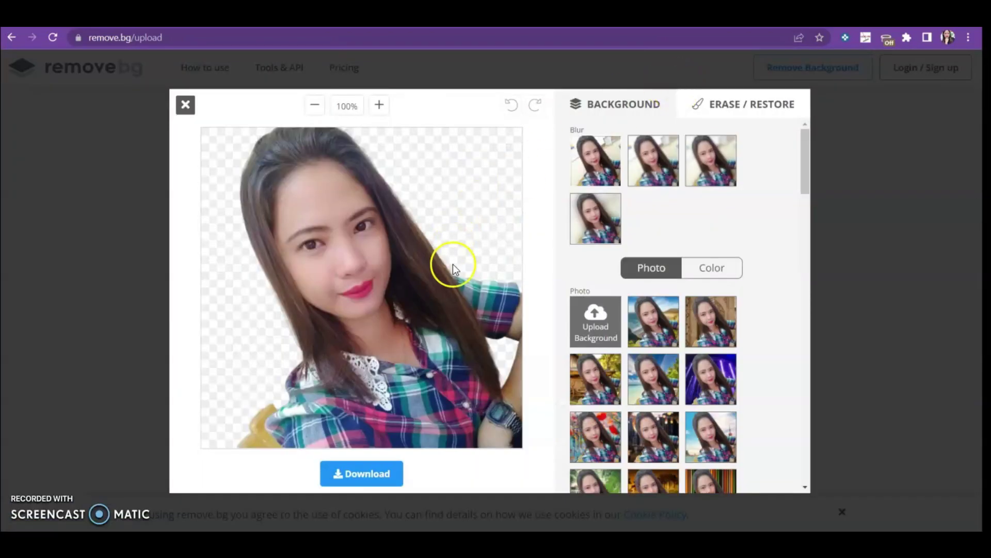
# - With a smaller Erase brush, remove the yellow fringe at the shirt's lower-left edge
pyautogui.click(726, 105)
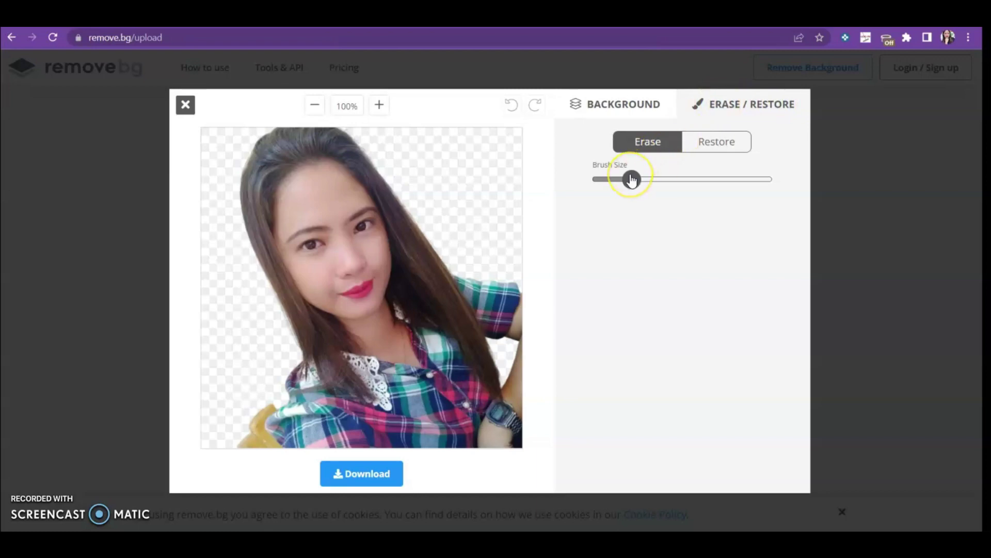
pyautogui.moveTo(632, 179); pyautogui.dragTo(613, 179)
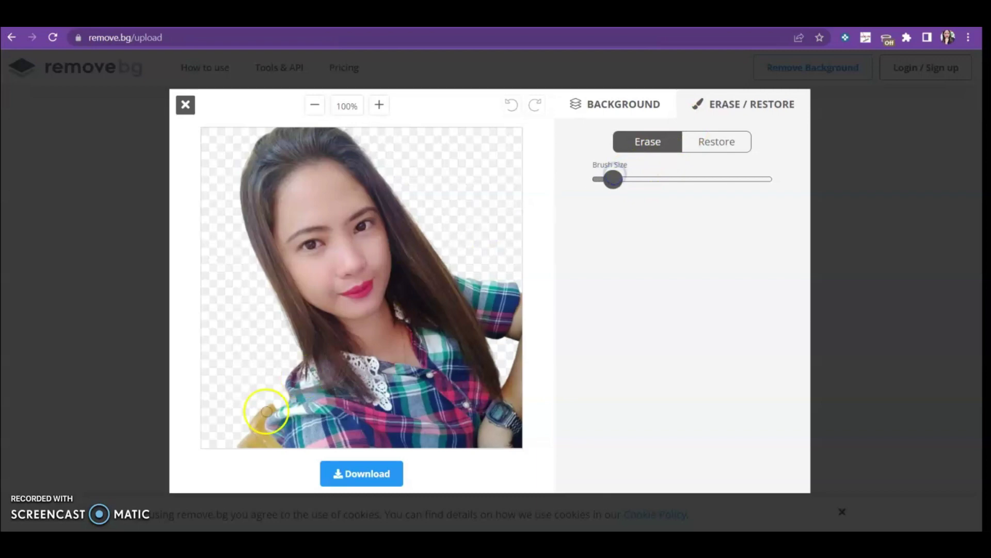
pyautogui.moveTo(273, 399)
pyautogui.mouseDown()
pyautogui.moveTo(250, 427)
pyautogui.moveTo(264, 405)
pyautogui.moveTo(241, 445)
pyautogui.mouseUp()
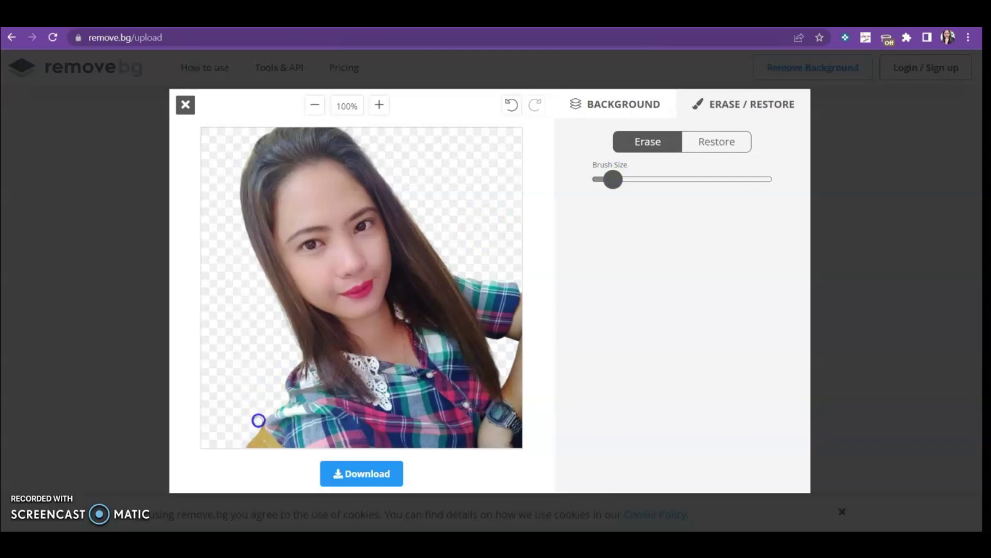
pyautogui.moveTo(266, 433)
pyautogui.mouseDown()
pyautogui.moveTo(279, 443)
pyautogui.moveTo(254, 433)
pyautogui.moveTo(258, 444)
pyautogui.mouseUp()
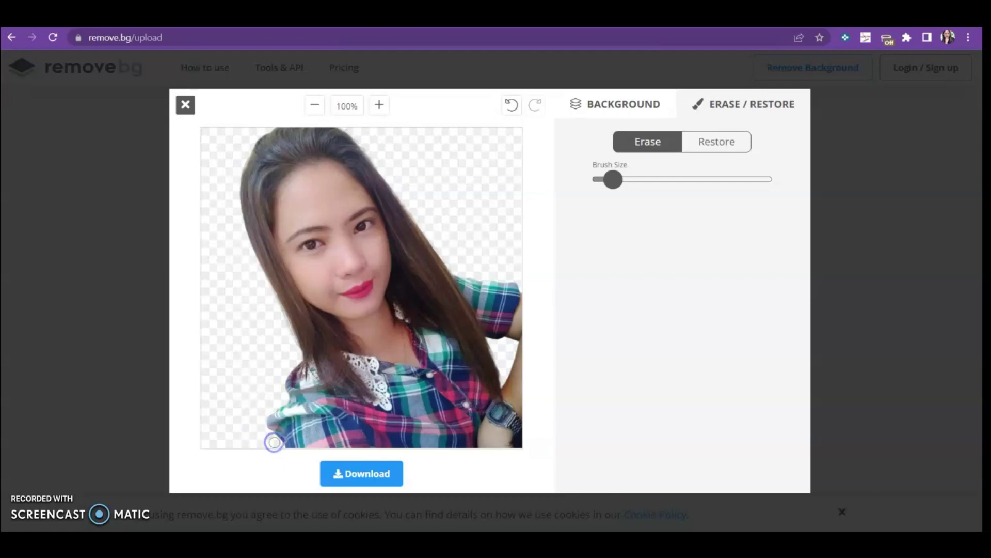
pyautogui.click(270, 431)
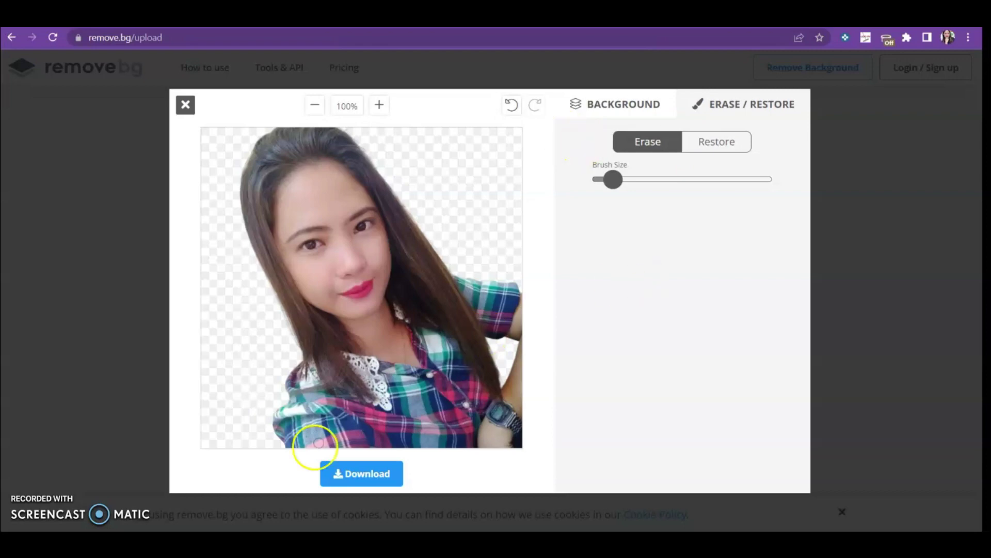
# - Download the cleaned transparent cutout image and dismiss the download popup
pyautogui.click(378, 473)
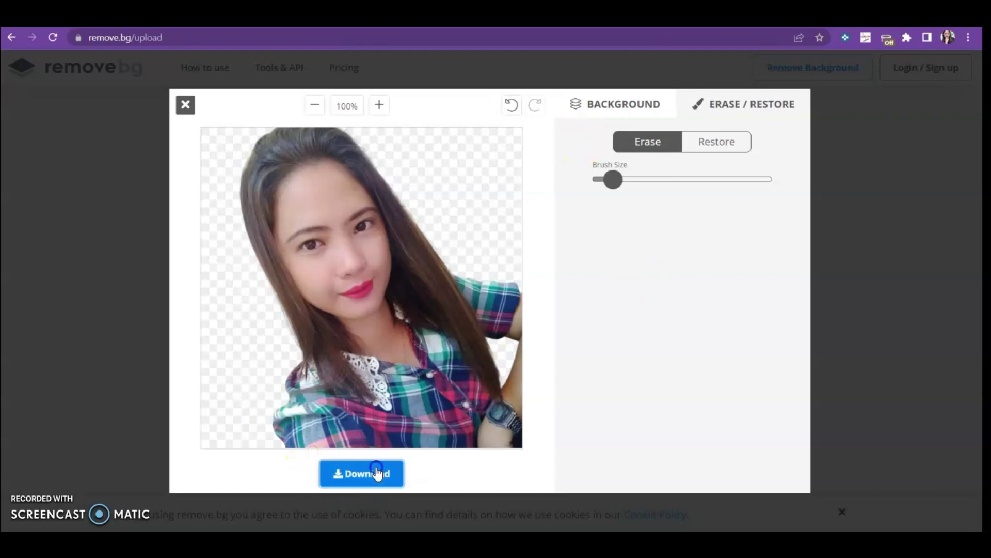
pyautogui.click(526, 308)
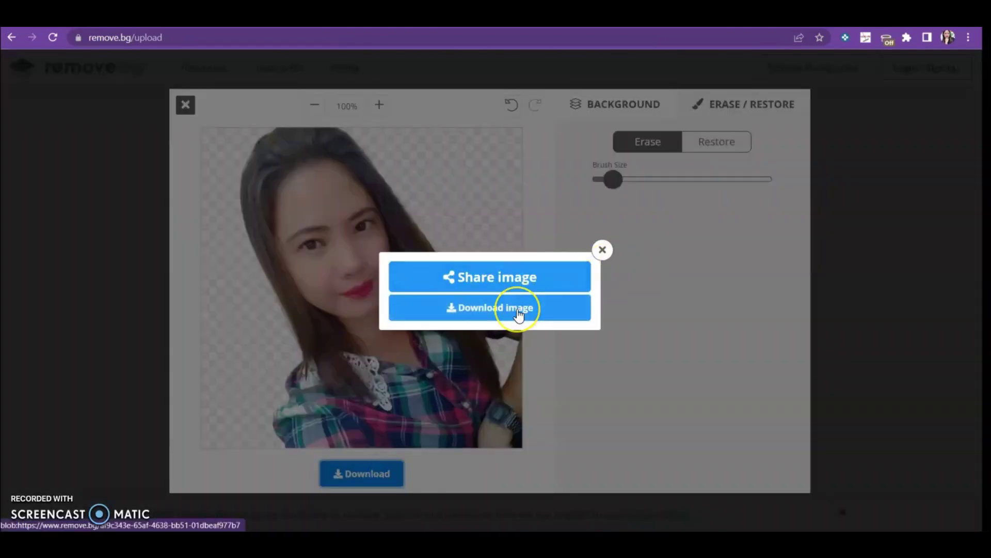
pyautogui.click(517, 310)
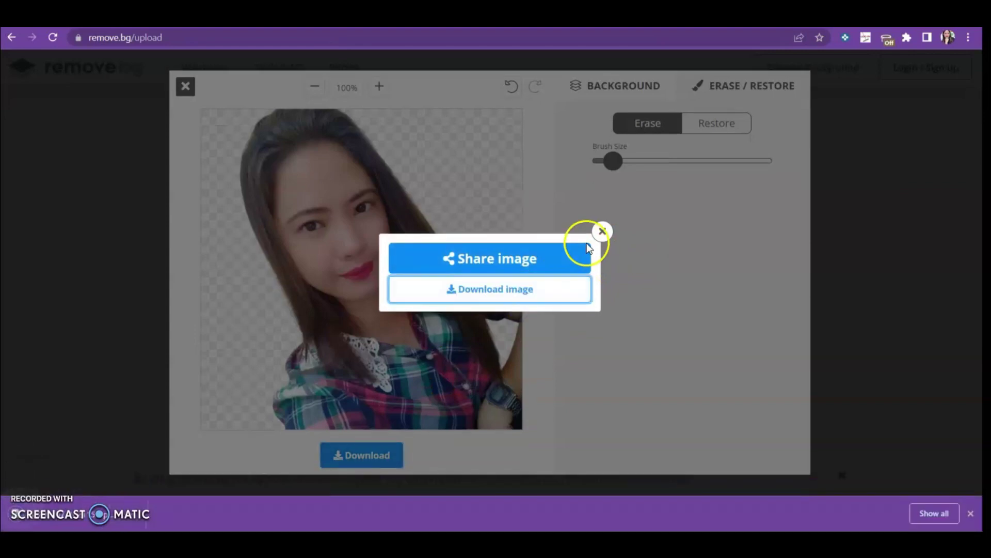
pyautogui.click(602, 249)
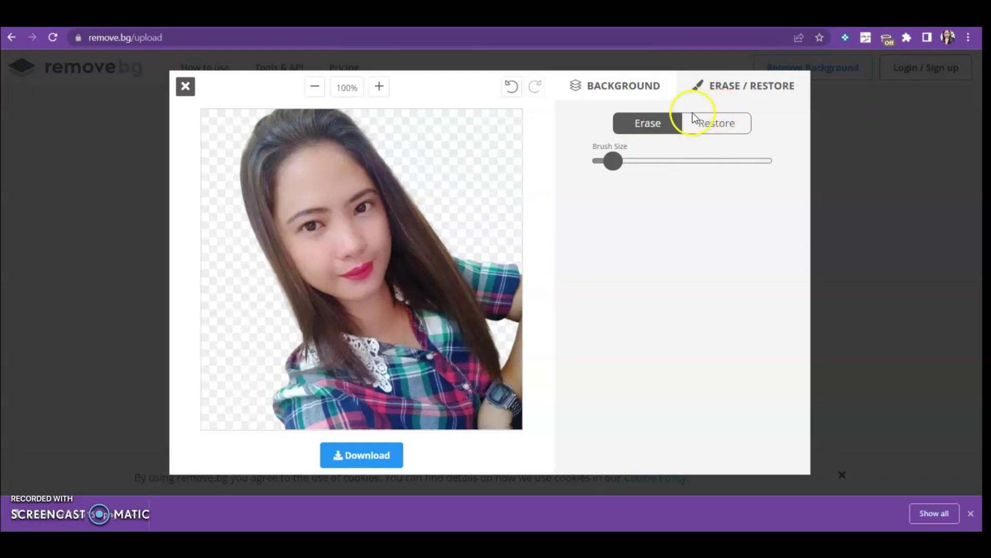
# - Compare stronger and softer blurred backdrops, then restore the original unblurred office background
pyautogui.click(627, 84)
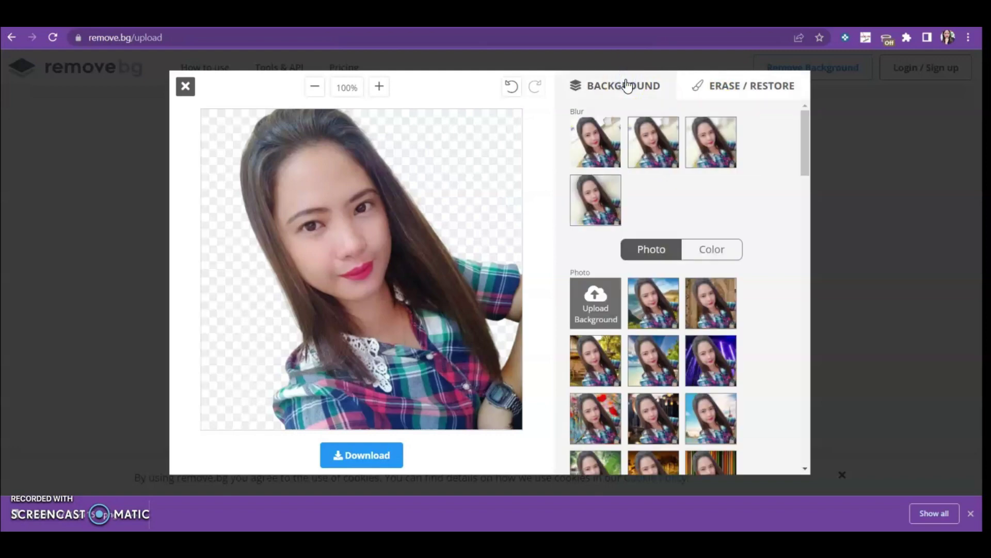
pyautogui.click(653, 147)
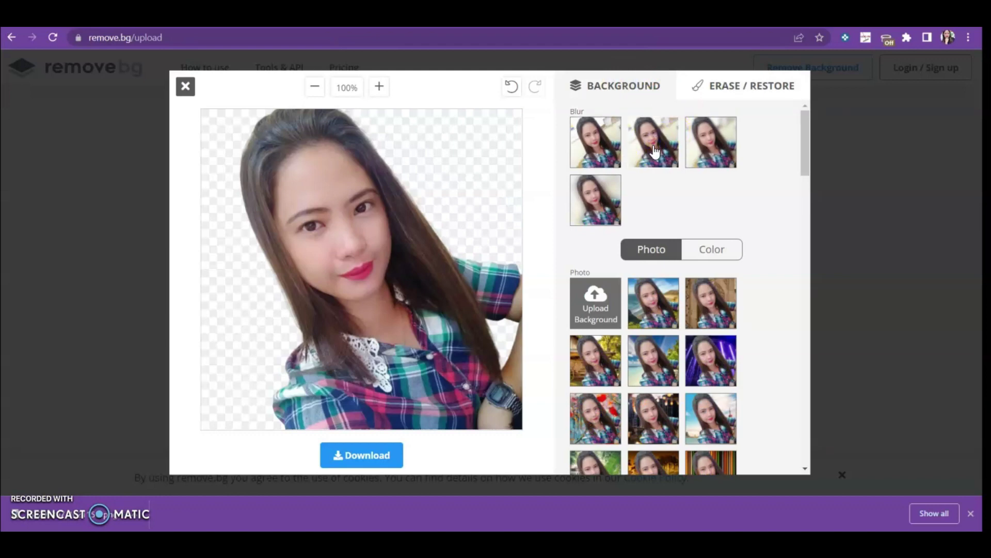
pyautogui.click(728, 150)
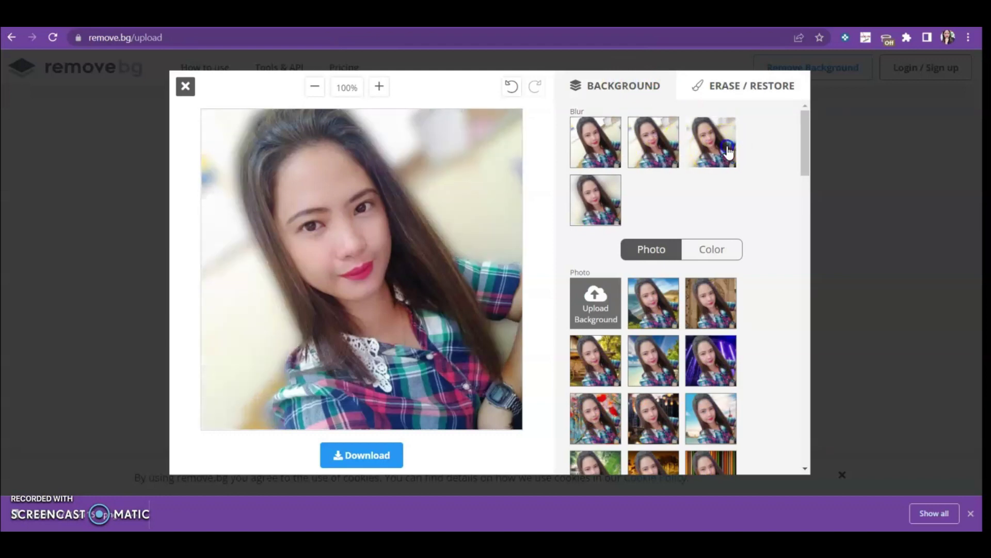
pyautogui.click(575, 195)
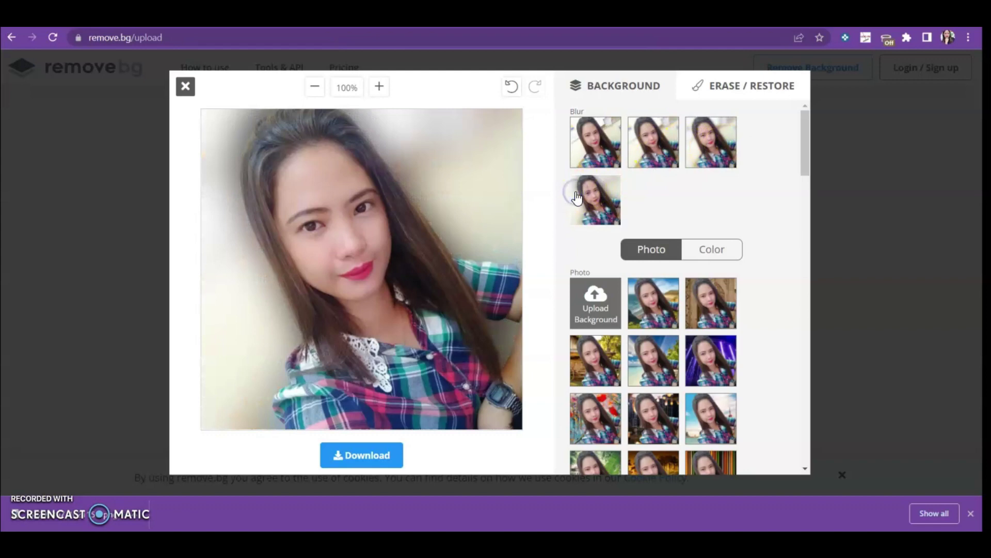
pyautogui.click(585, 152)
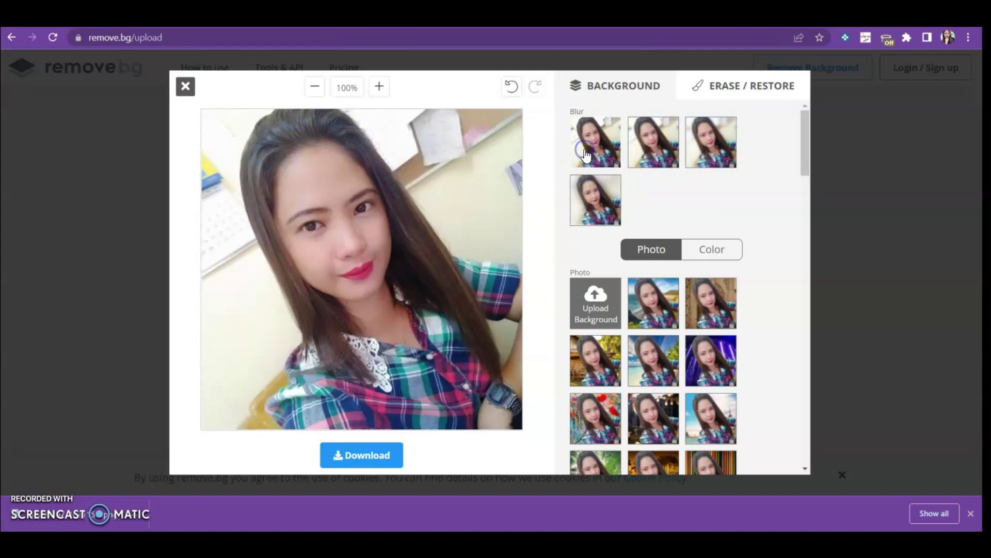
pyautogui.click(807, 143)
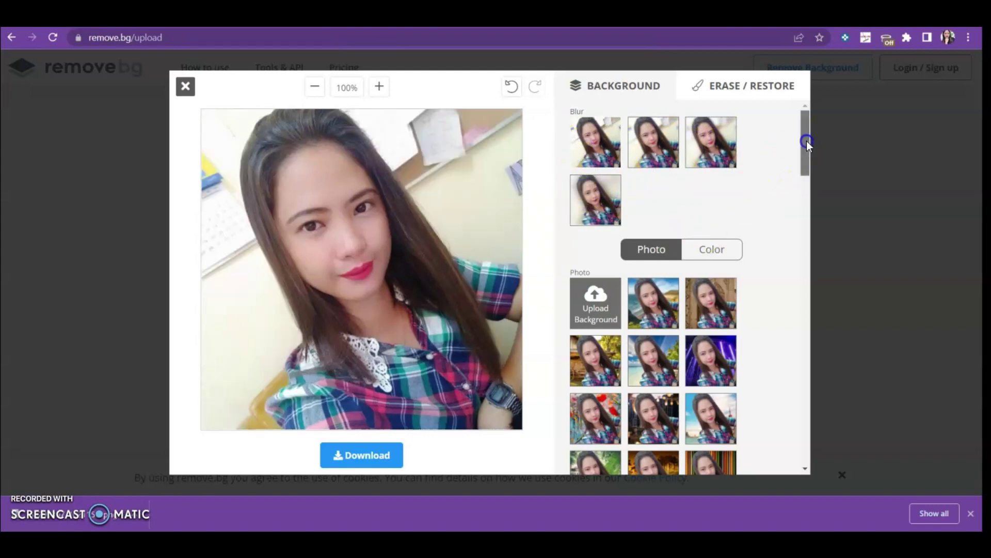
pyautogui.moveTo(807, 143); pyautogui.dragTo(804, 164)
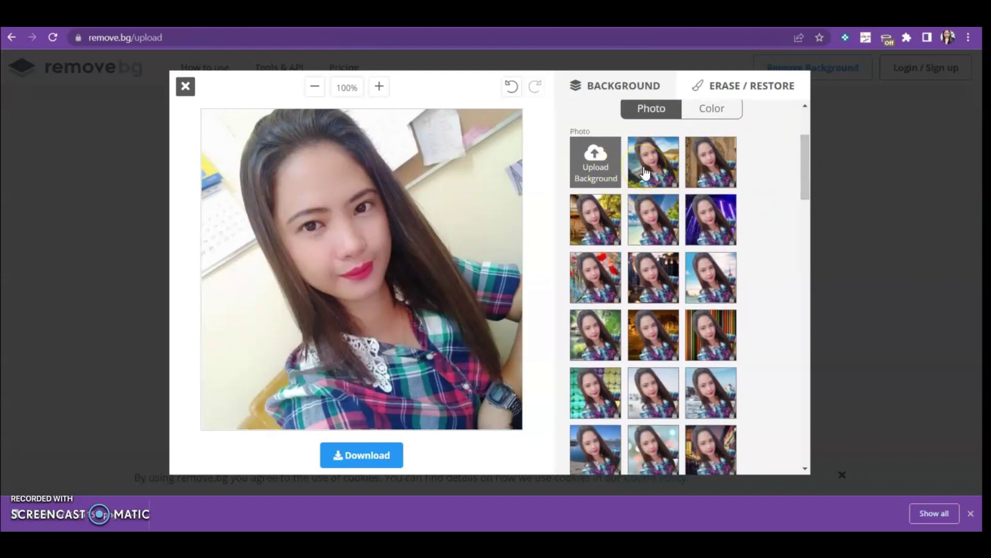
# - Try the beach and indoor room photo backdrops, settling on the wooden barn scene
pyautogui.click(644, 168)
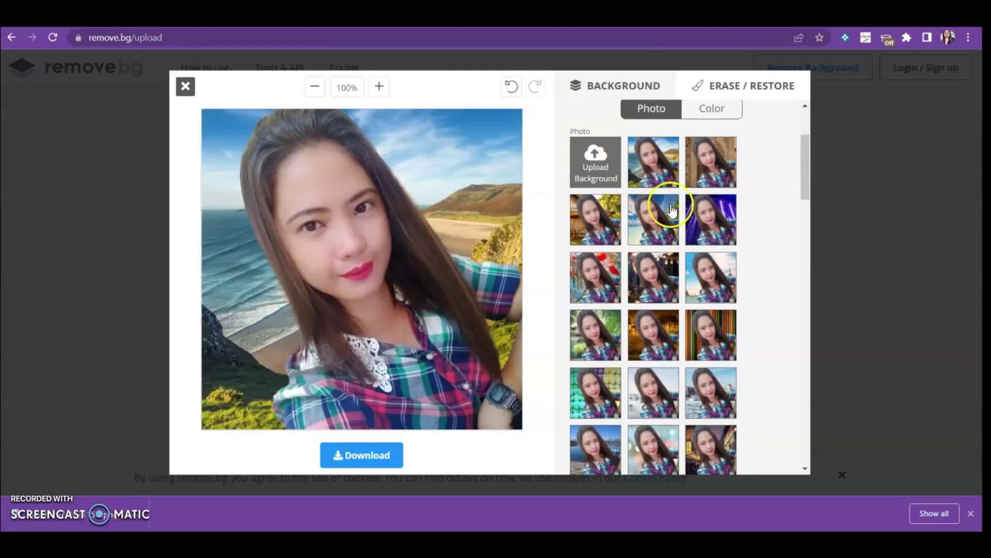
pyautogui.click(723, 181)
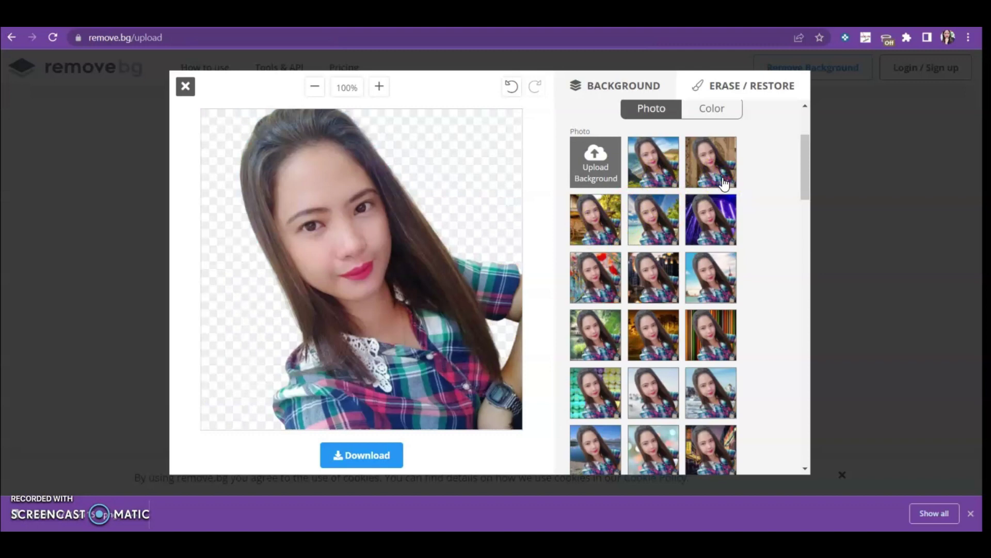
pyautogui.click(596, 229)
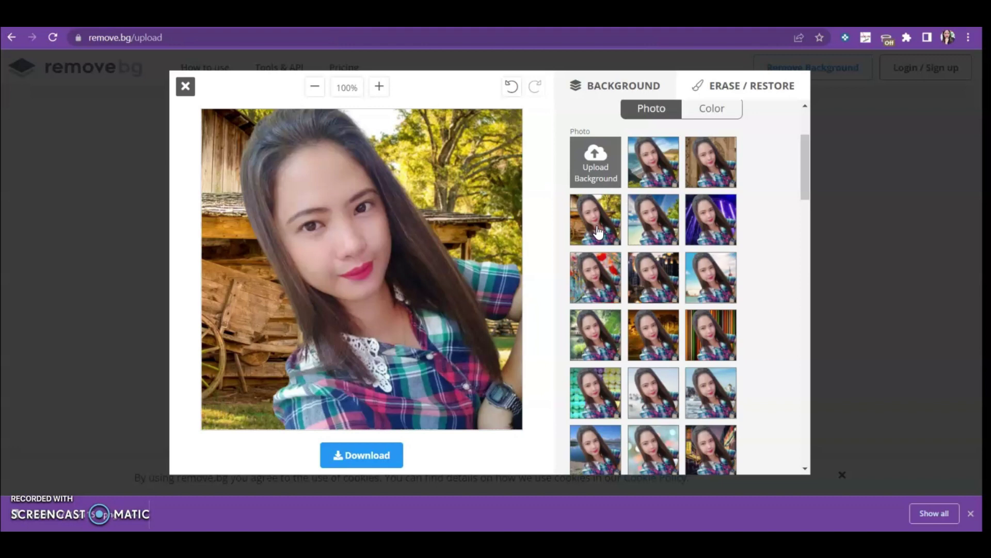
# - Preview garden, orange forest and winter church backdrops, finishing on the colourful bokeh lights
pyautogui.click(601, 175)
pyautogui.click(596, 342)
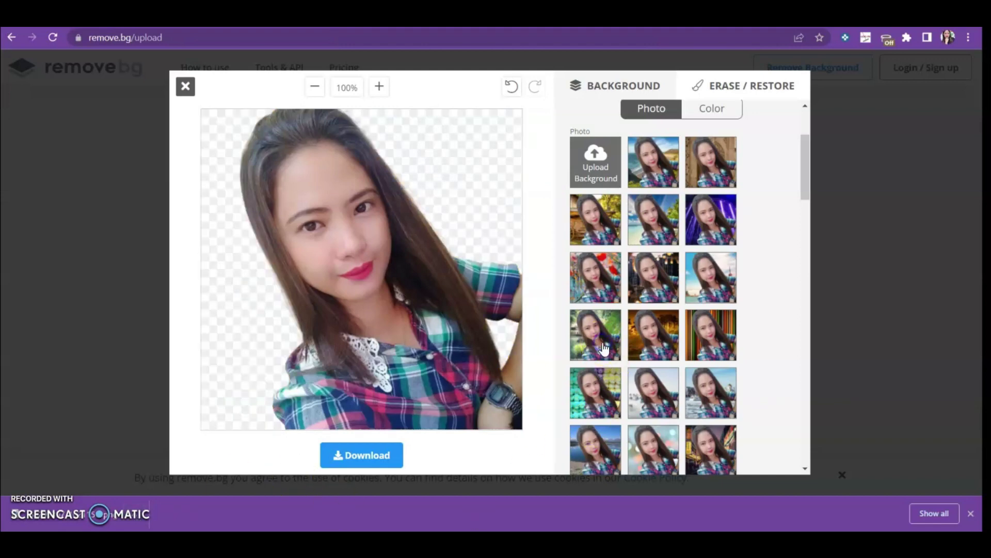
pyautogui.click(656, 341)
pyautogui.moveTo(806, 172); pyautogui.dragTo(804, 197)
pyautogui.click(696, 240)
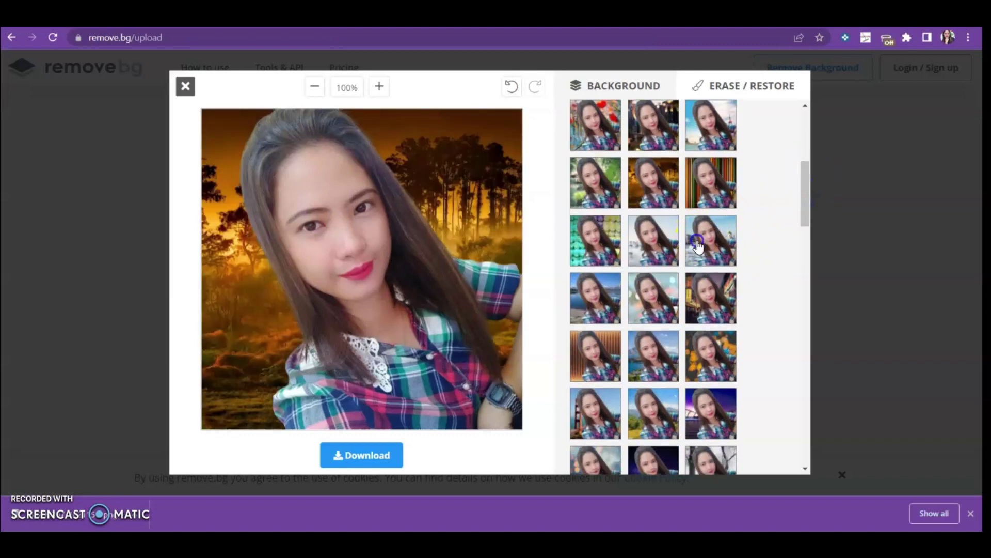
pyautogui.click(647, 294)
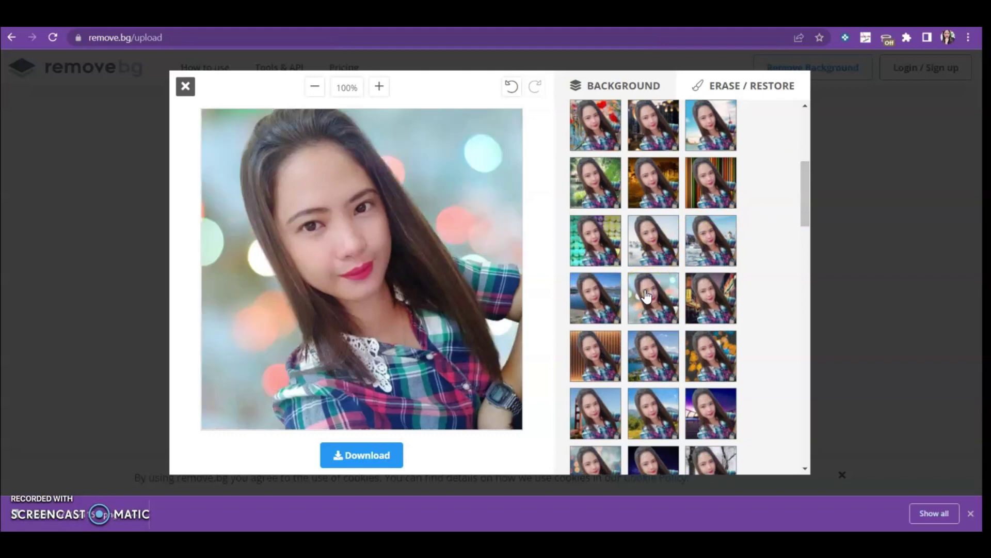